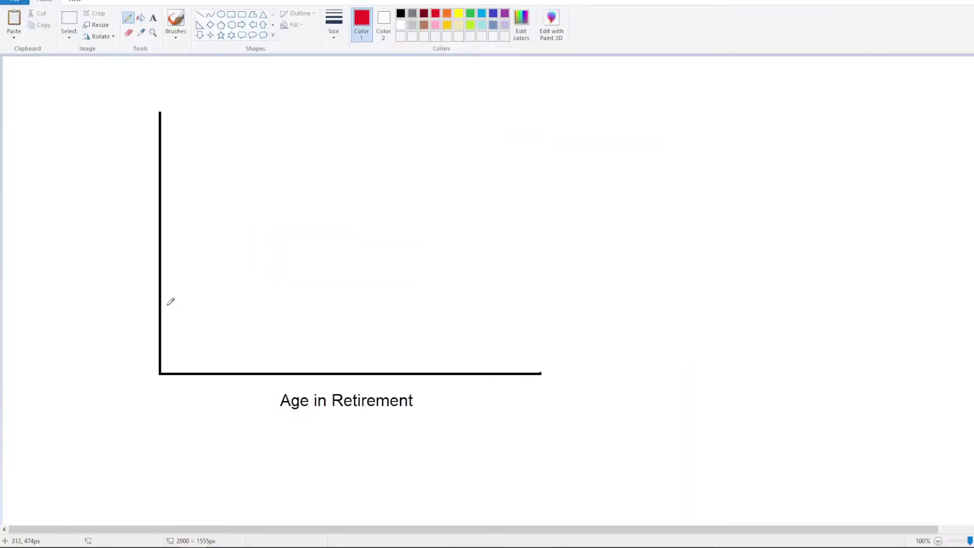
Step: Sketch the red-to-blue wavy line over the Age in Retirement axis and loop its early red dip
mouse_move(167, 305)
left_mouse_down()
mouse_move(232, 333)
mouse_move(303, 343)
mouse_move(415, 306)
mouse_move(422, 292)
mouse_move(468, 304)
mouse_move(520, 281)
mouse_move(542, 262)
left_mouse_up()
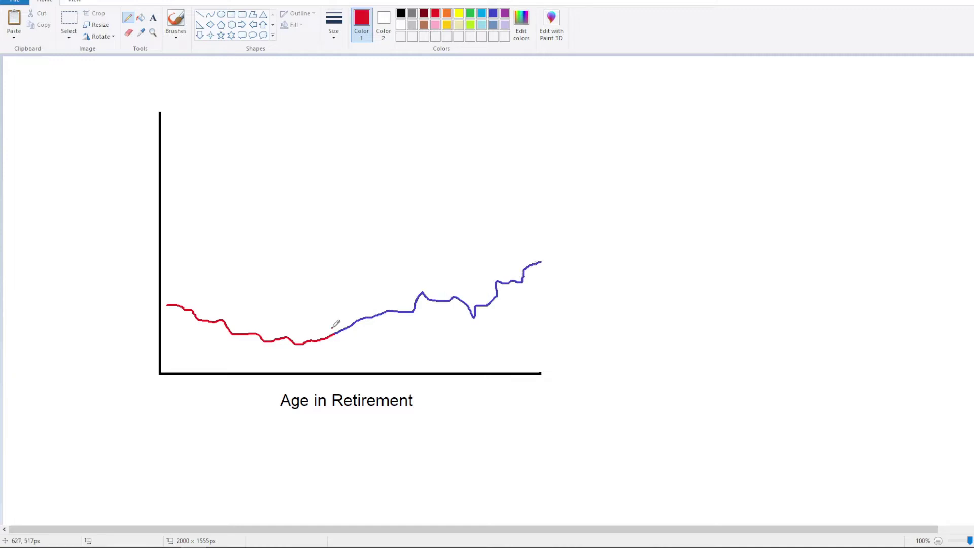
mouse_move(332, 328)
left_mouse_down()
mouse_move(302, 293)
mouse_move(201, 282)
mouse_move(161, 290)
mouse_move(168, 336)
mouse_move(187, 345)
mouse_move(277, 362)
mouse_move(336, 330)
left_mouse_up()
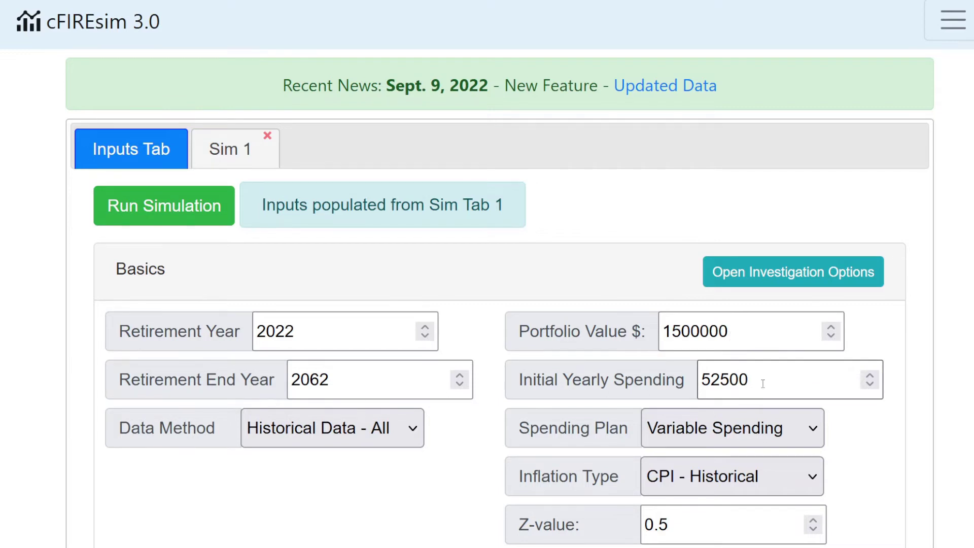
scroll(763, 383, "down", 5)
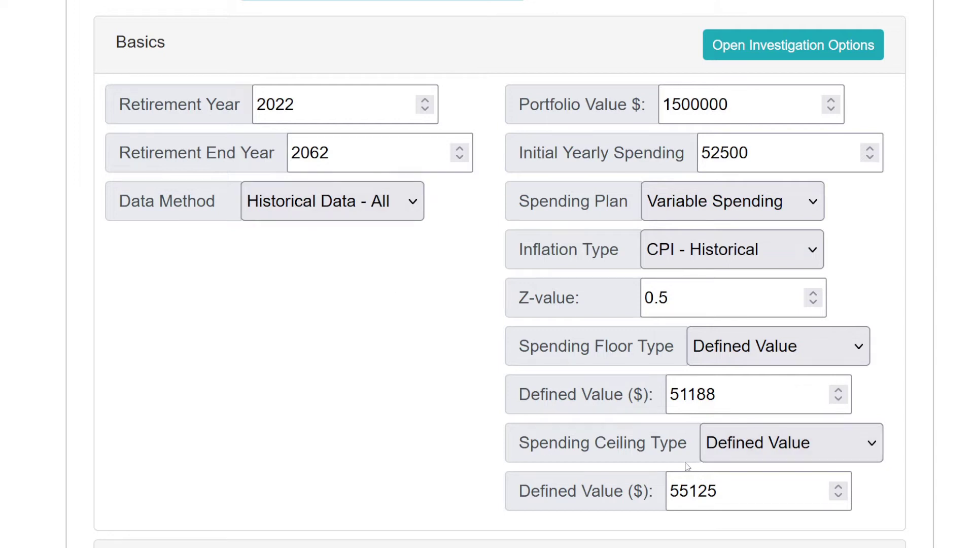
Step: Look over the 80/20 Portfolio inputs, then display the Sim 1 portfolio and spending charts
scroll(517, 430, "down", 4)
scroll(518, 430, "down", 4)
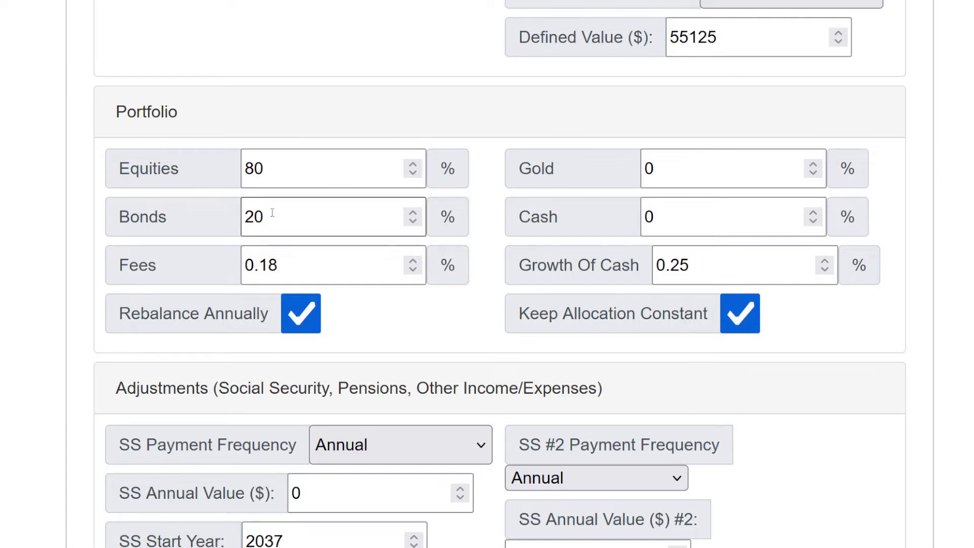
scroll(272, 212, "up", 10)
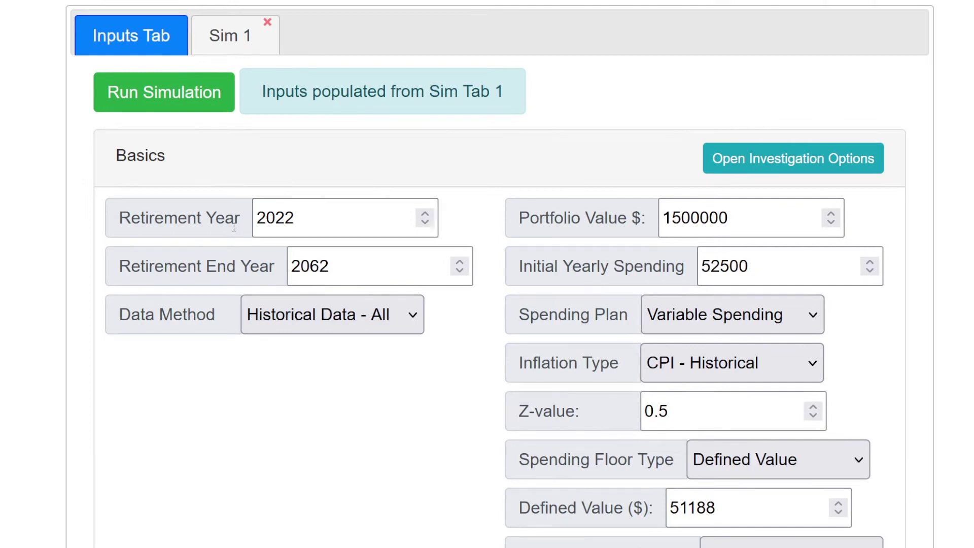
left_click(245, 32)
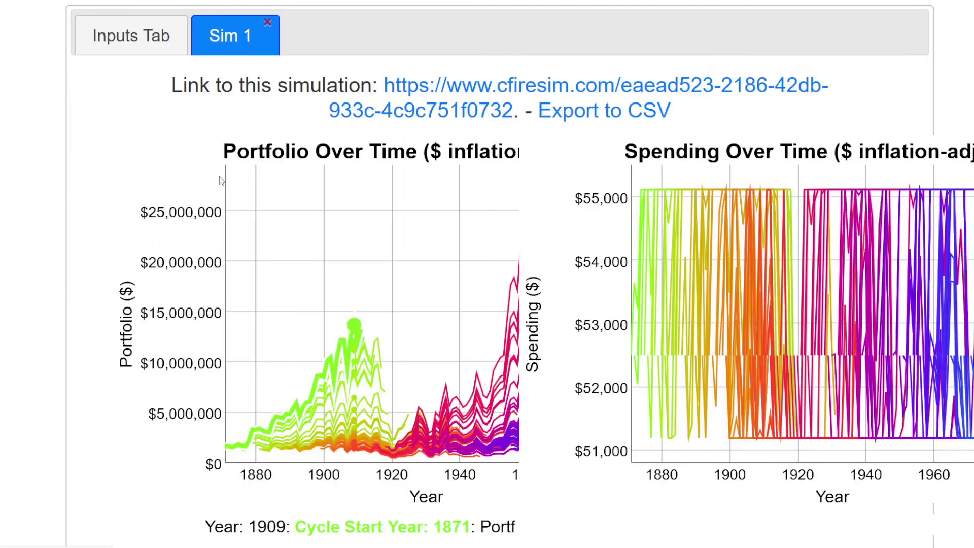
scroll(168, 250, "down", 4)
scroll(170, 253, "down", 2)
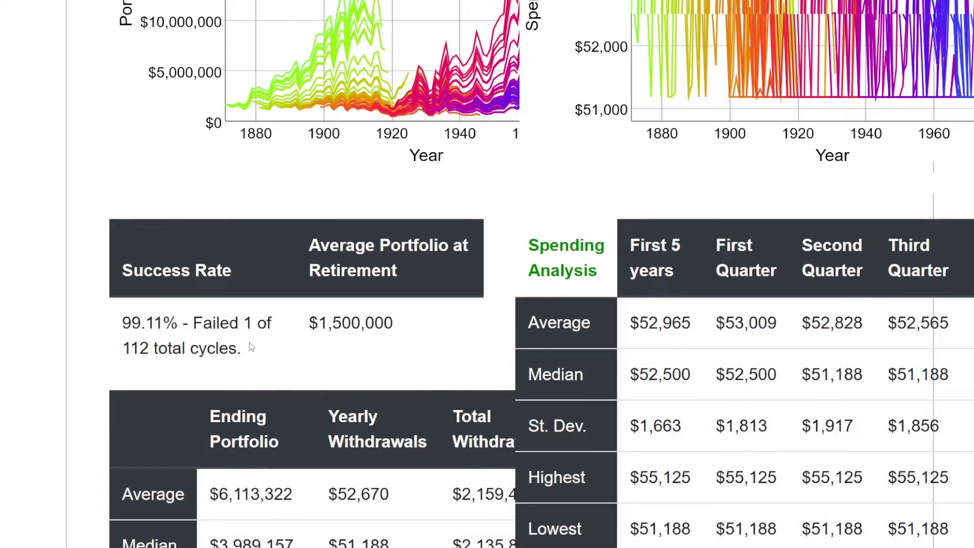
scroll(251, 238, "down", 2)
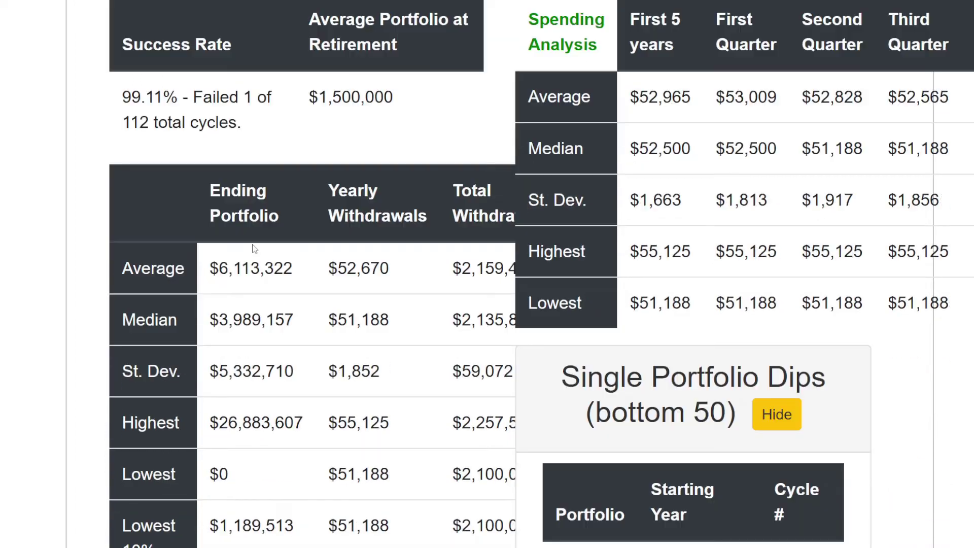
scroll(776, 355, "down", 4)
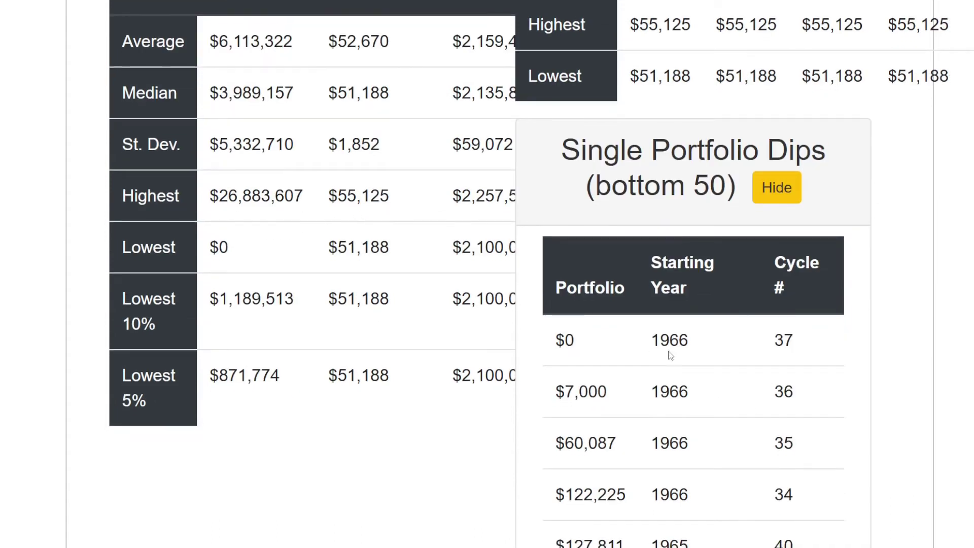
scroll(623, 351, "up", 4)
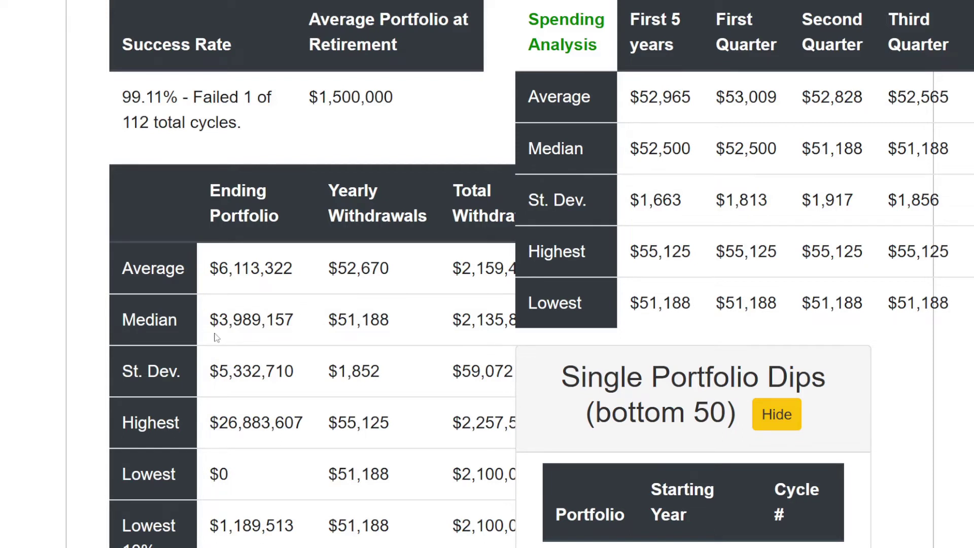
scroll(216, 337, "down", 2)
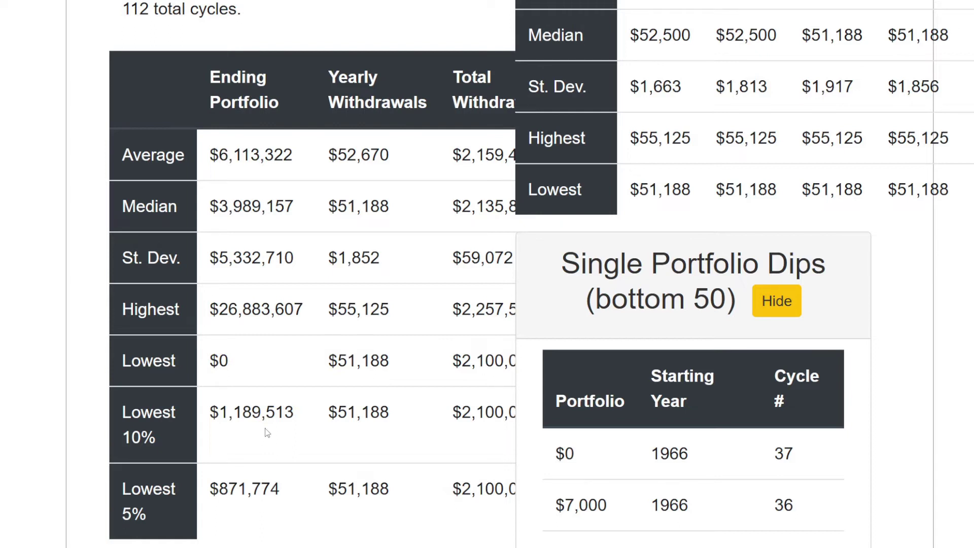
Step: Scroll back up through the Sim 1 results tables
scroll(268, 433, "up", 4)
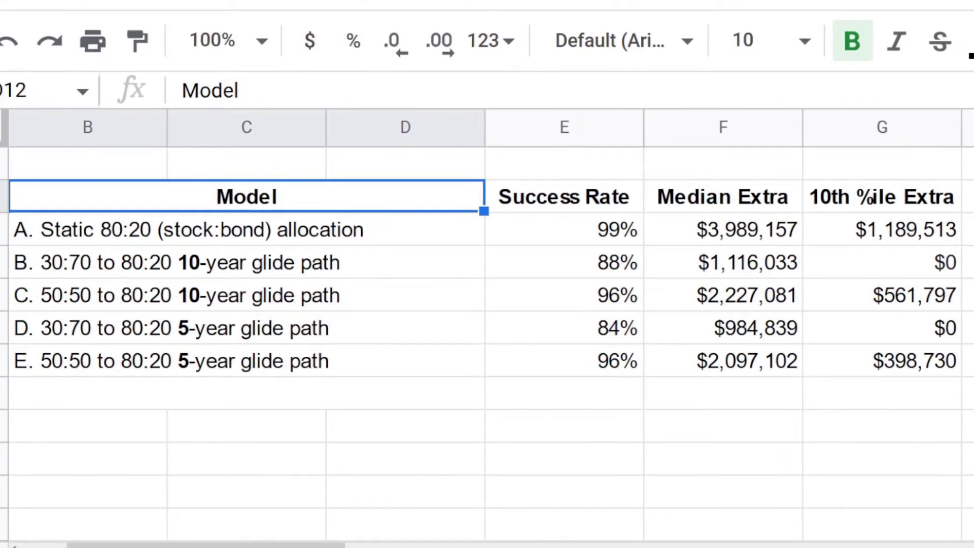
key("Down")
key("Down")
key("Down")
key("Down")
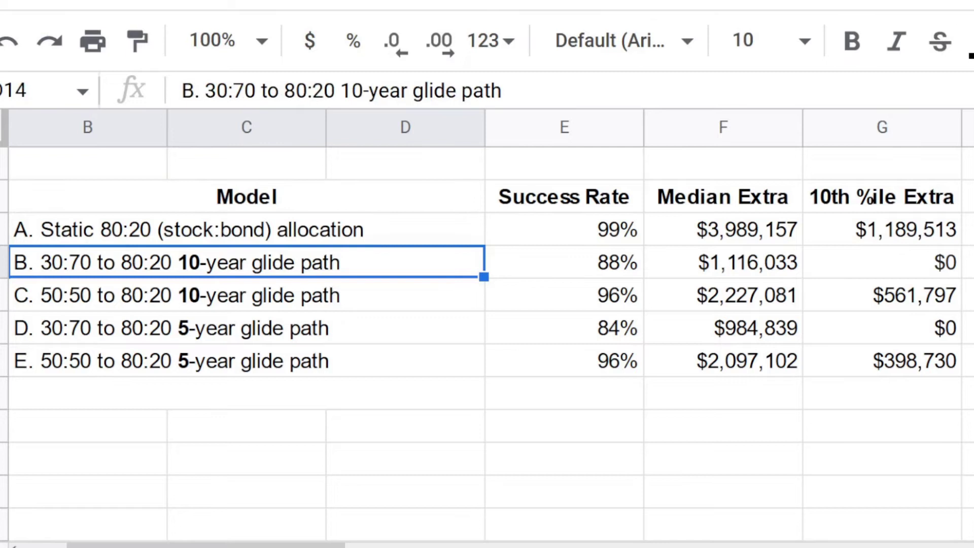
key("Down")
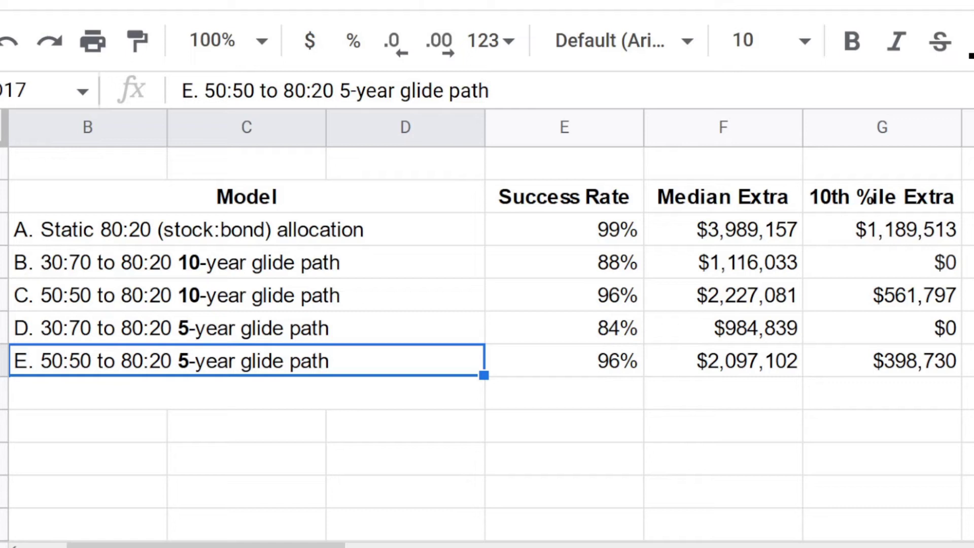
key("Up")
key("Up")
key("Up")
key("Up")
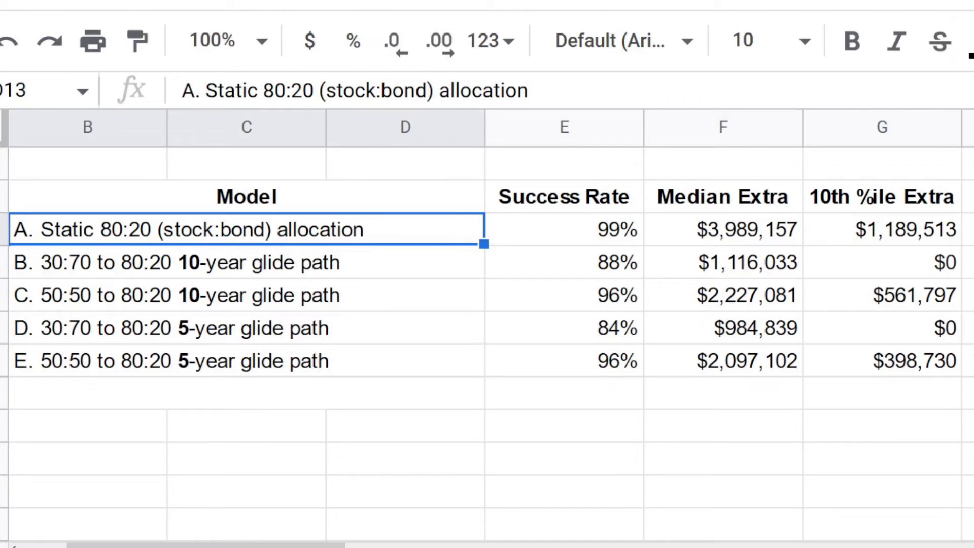
left_click(564, 229)
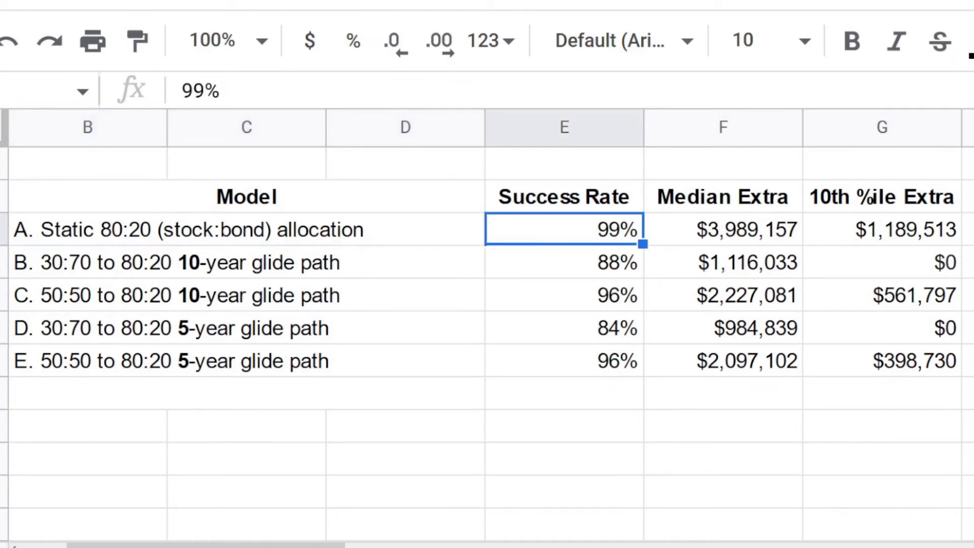
left_click(723, 229)
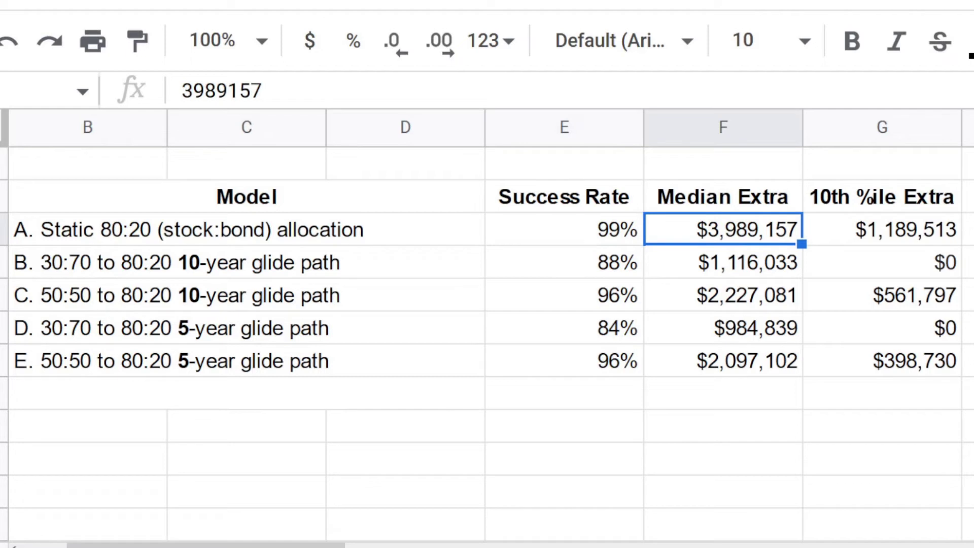
left_click(883, 229)
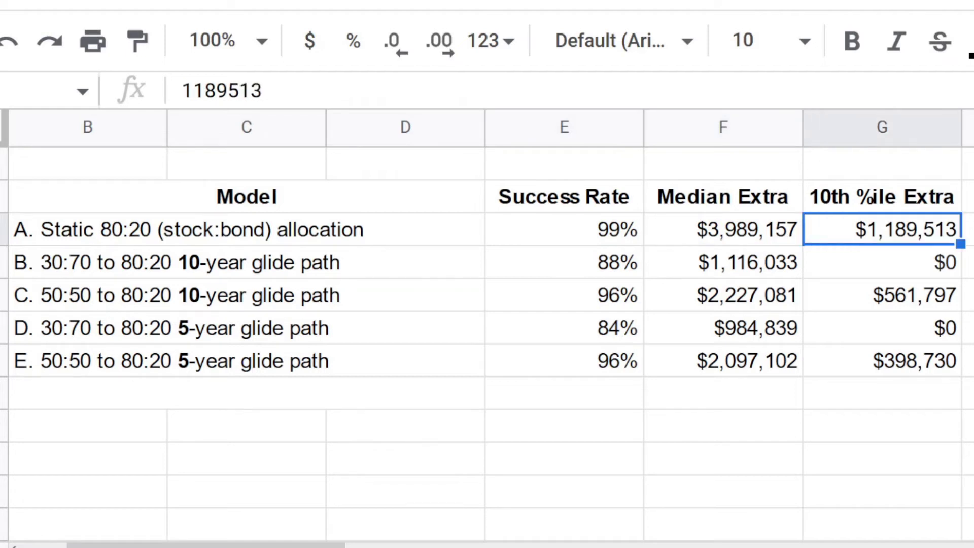
left_click(723, 262)
left_click(247, 262)
scroll(487, 279, "left", 1)
left_click(882, 262)
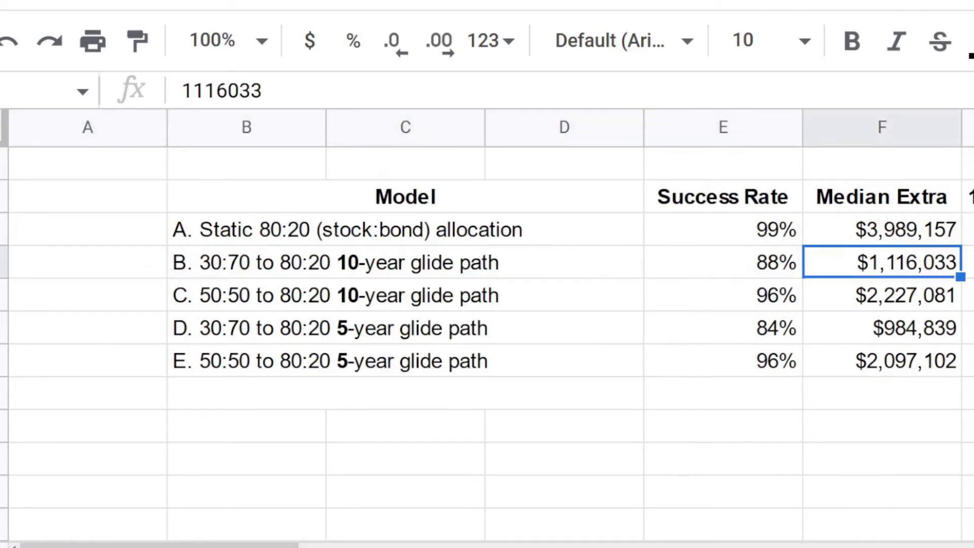
left_click(967, 263)
left_click(564, 262)
left_click(246, 262)
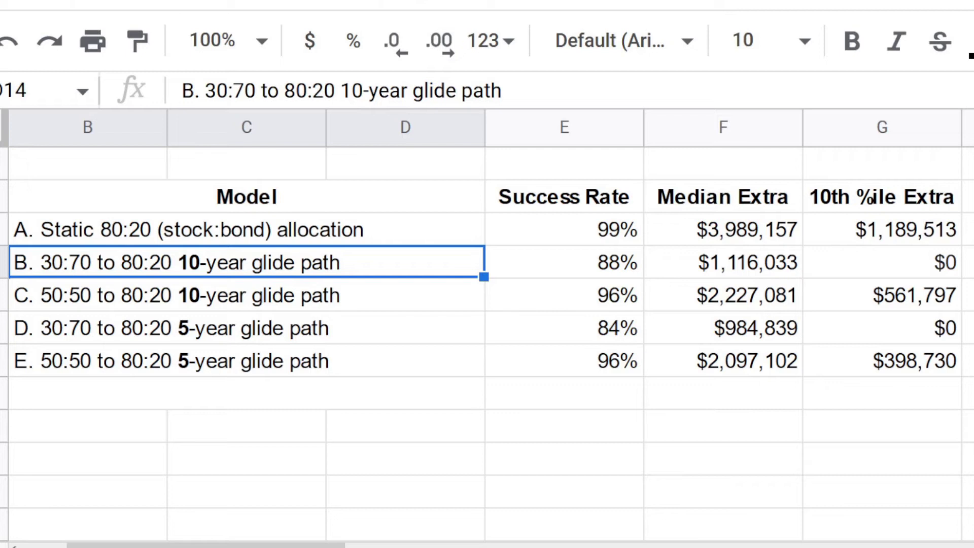
left_click(564, 262)
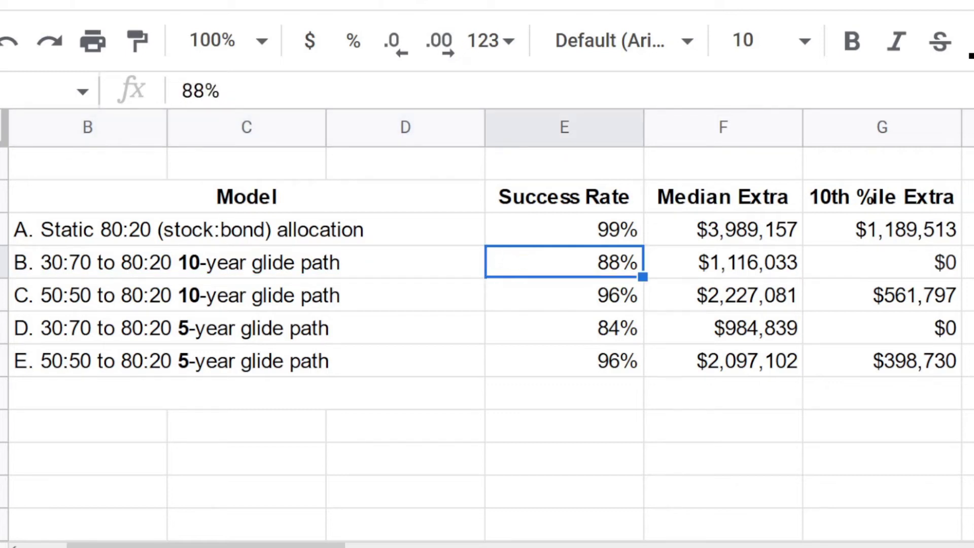
left_click(722, 263)
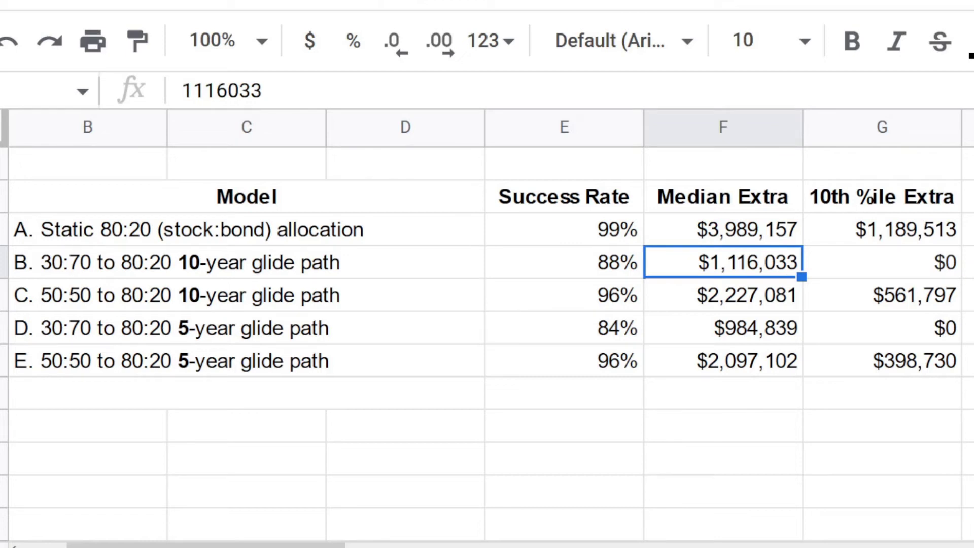
left_click(882, 262)
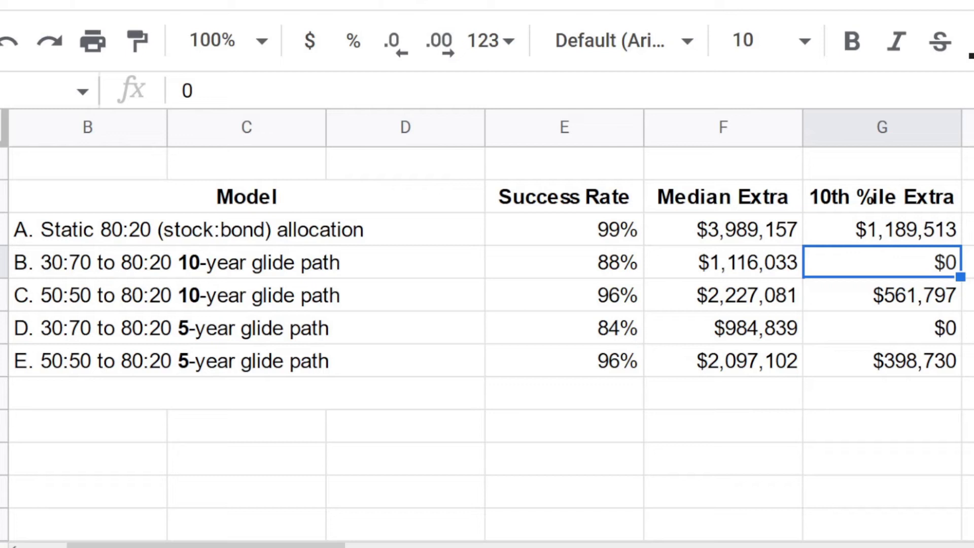
key("Left")
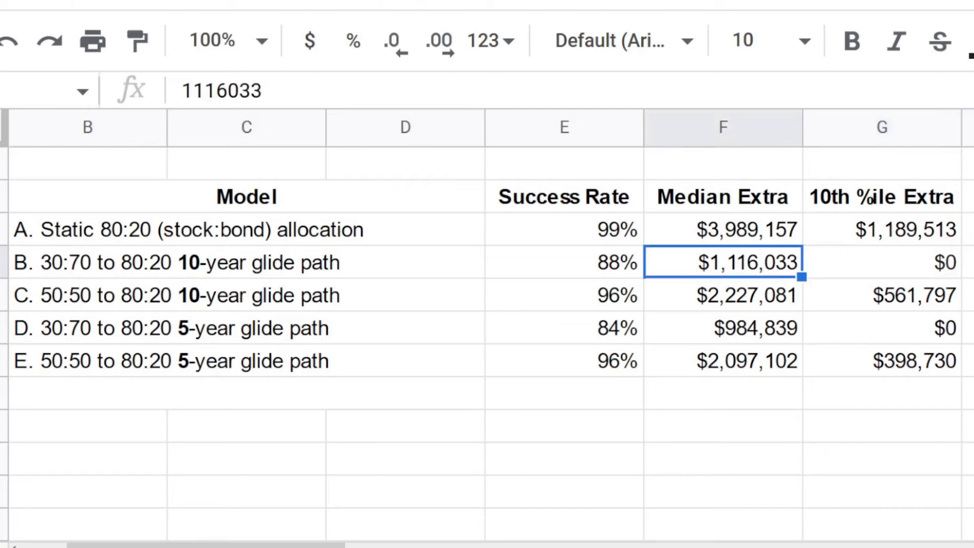
key("Left")
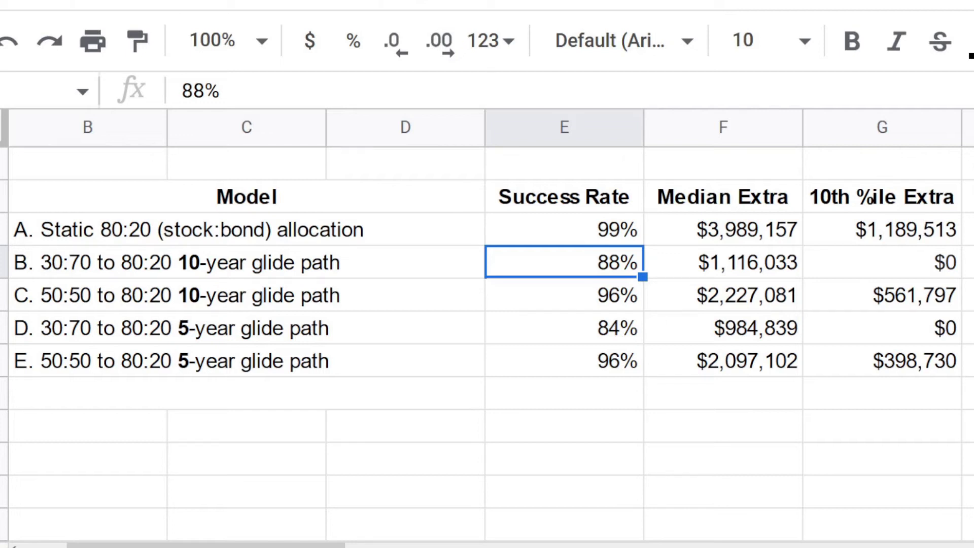
key("Left")
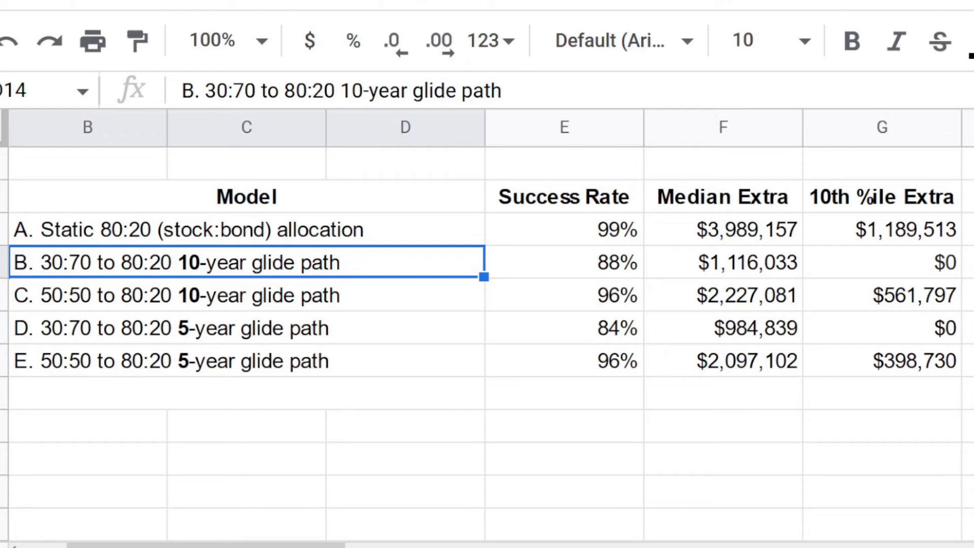
left_click(246, 295)
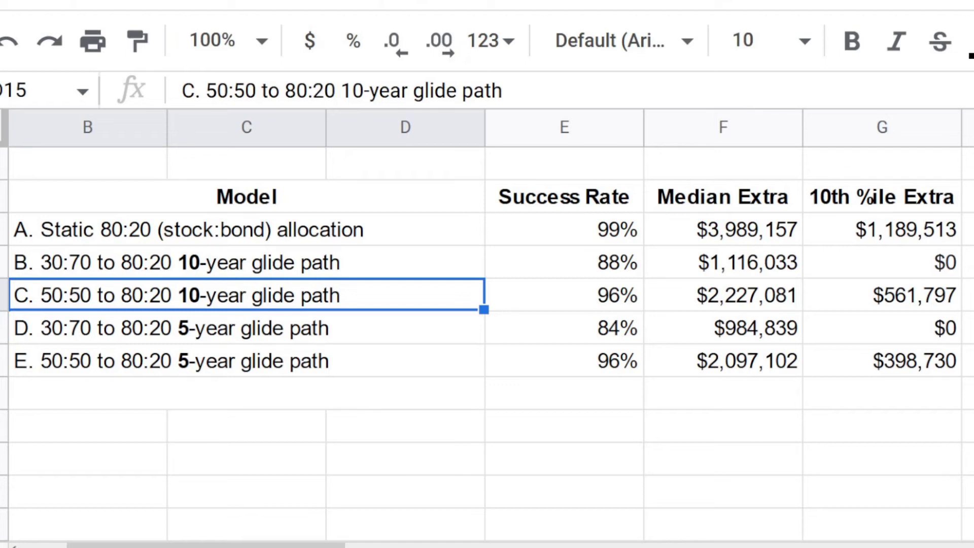
left_click(564, 295)
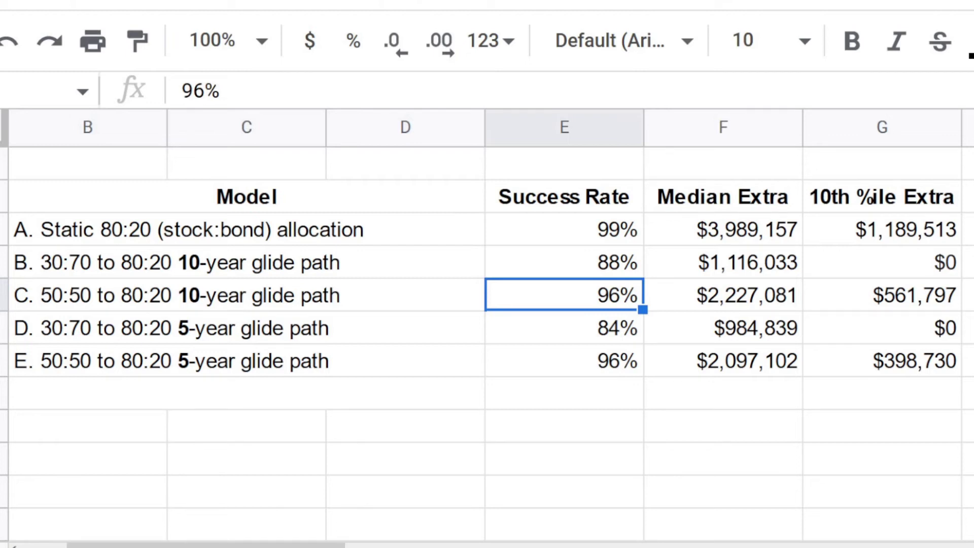
left_click(723, 294)
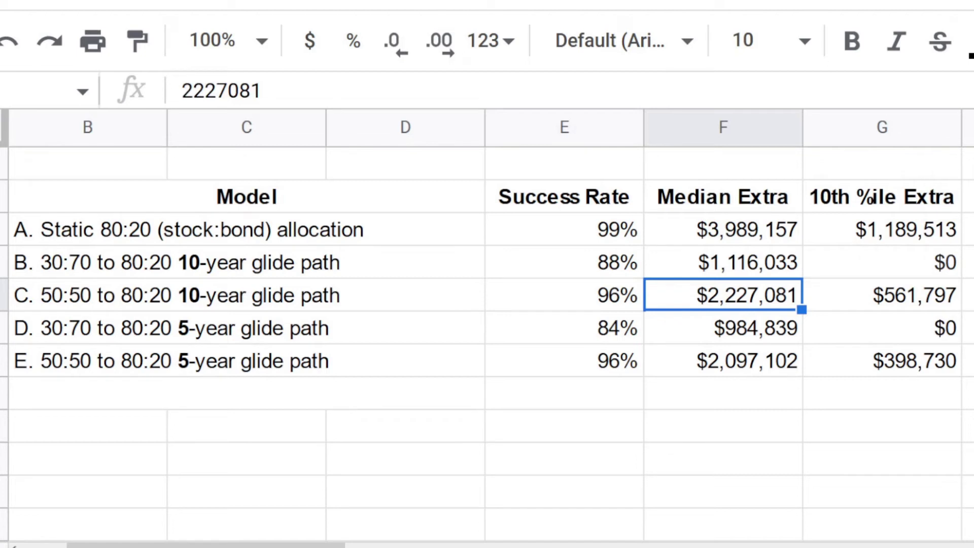
left_click(882, 295)
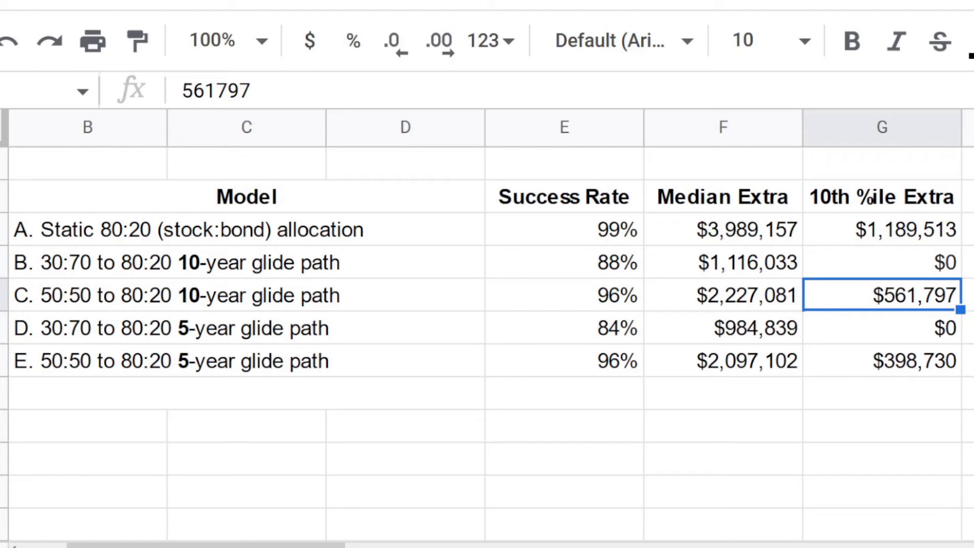
left_click(723, 295)
left_click(565, 295)
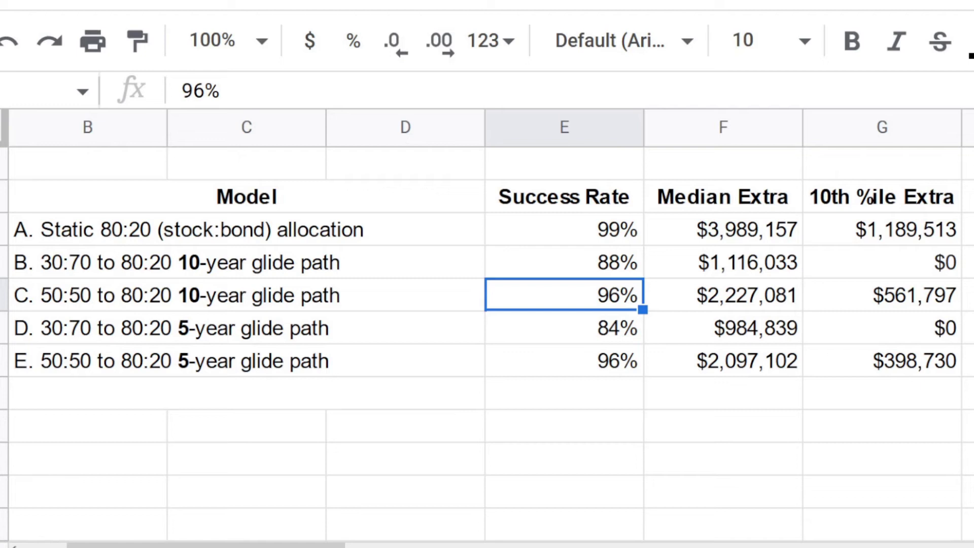
left_click(246, 295)
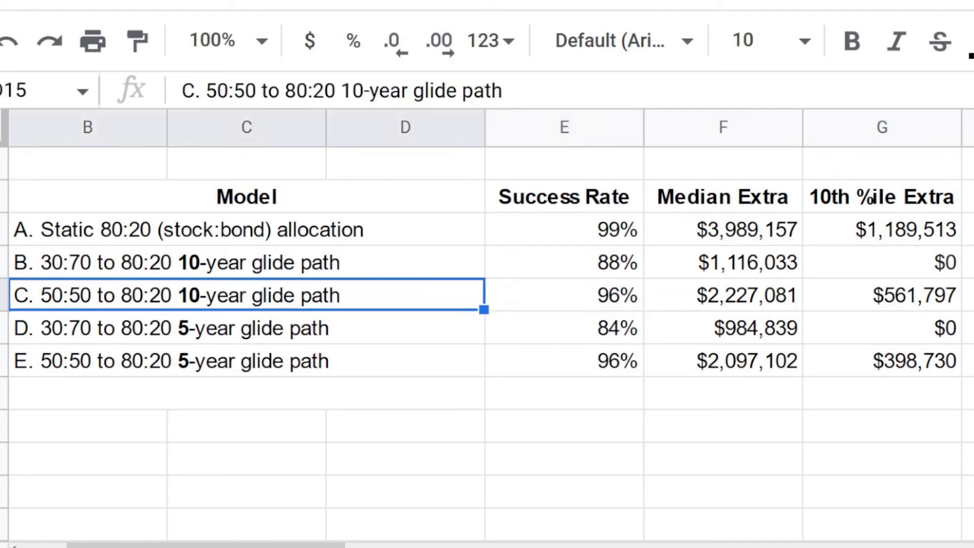
left_click(564, 295)
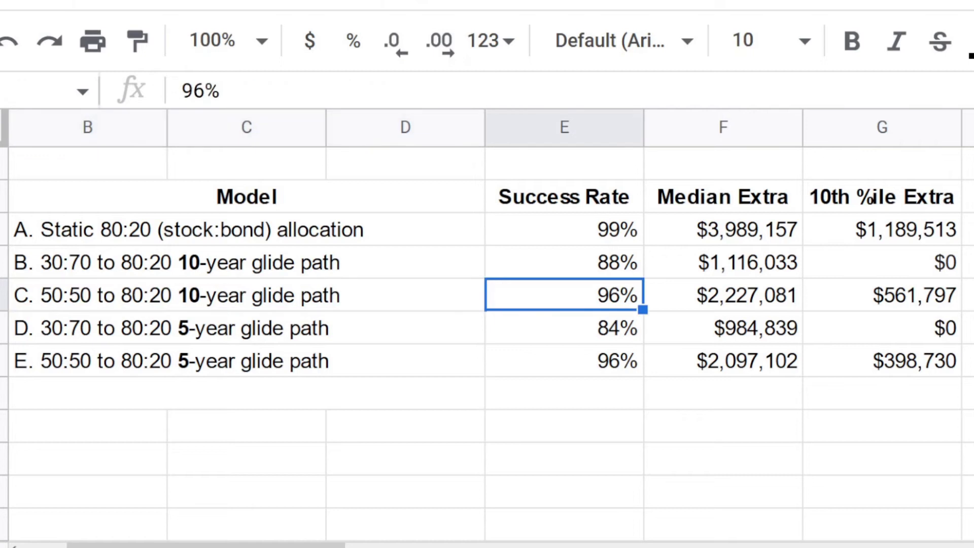
left_click(564, 262)
left_click(246, 262)
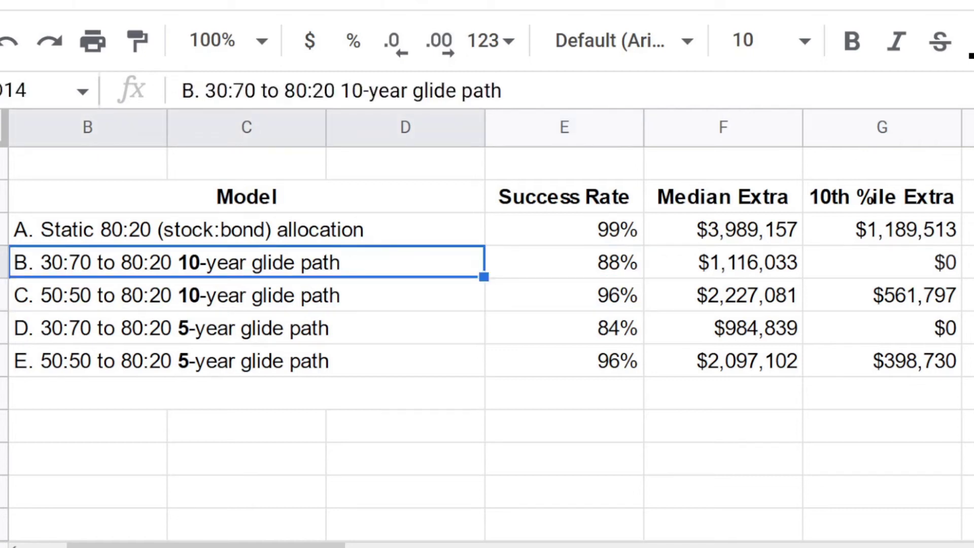
left_click(246, 295)
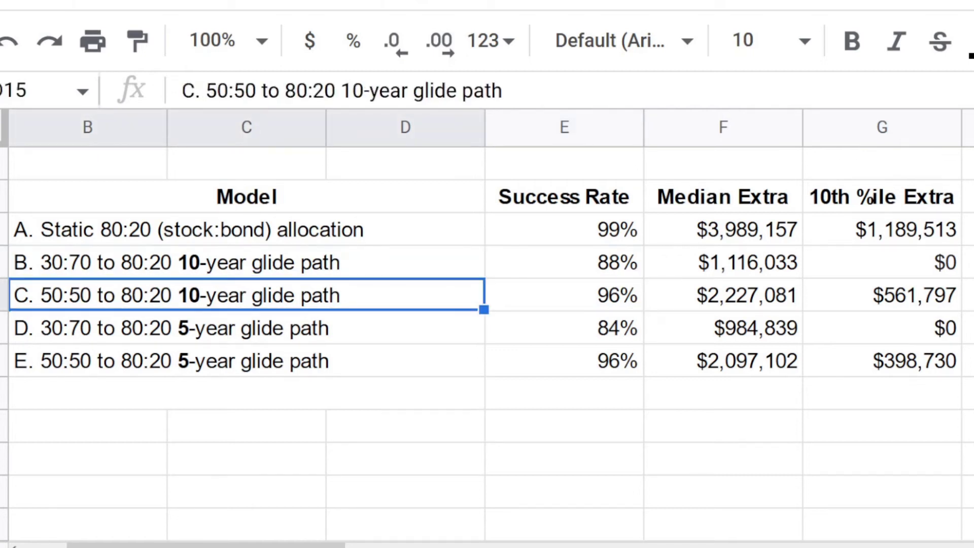
left_click(564, 295)
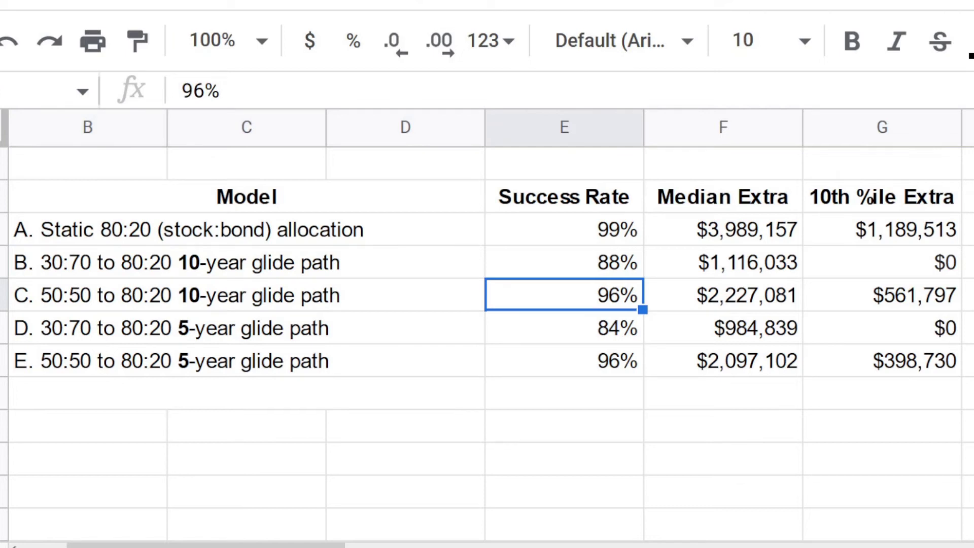
left_click(247, 295)
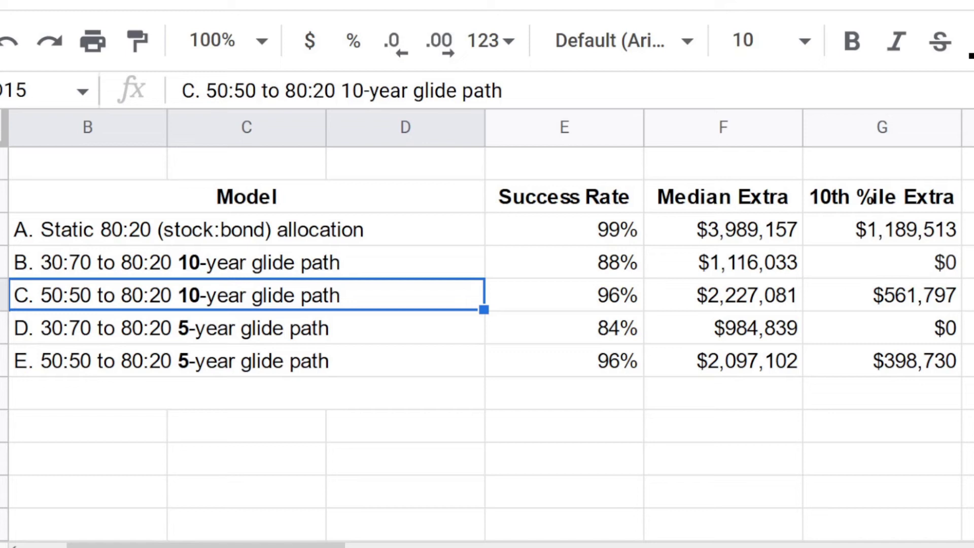
left_click(564, 295)
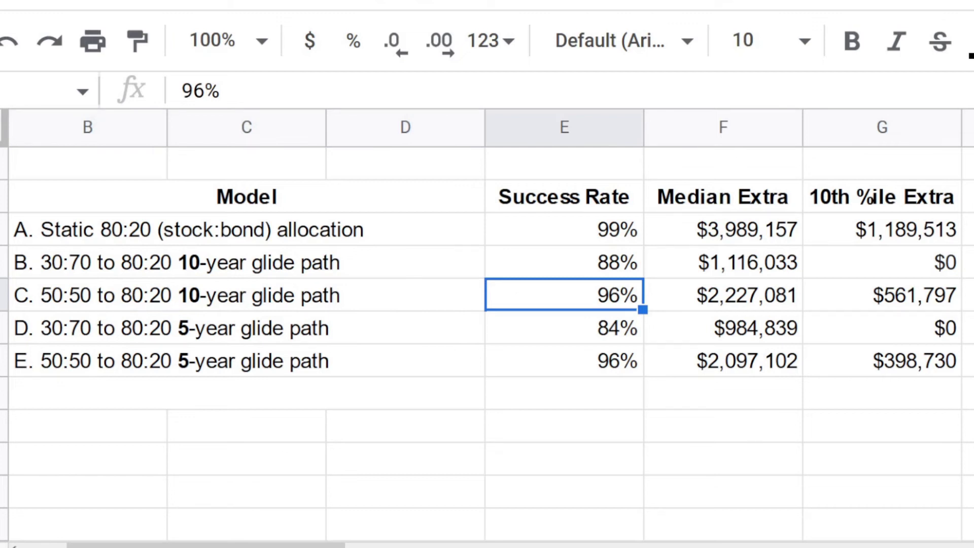
left_click(723, 295)
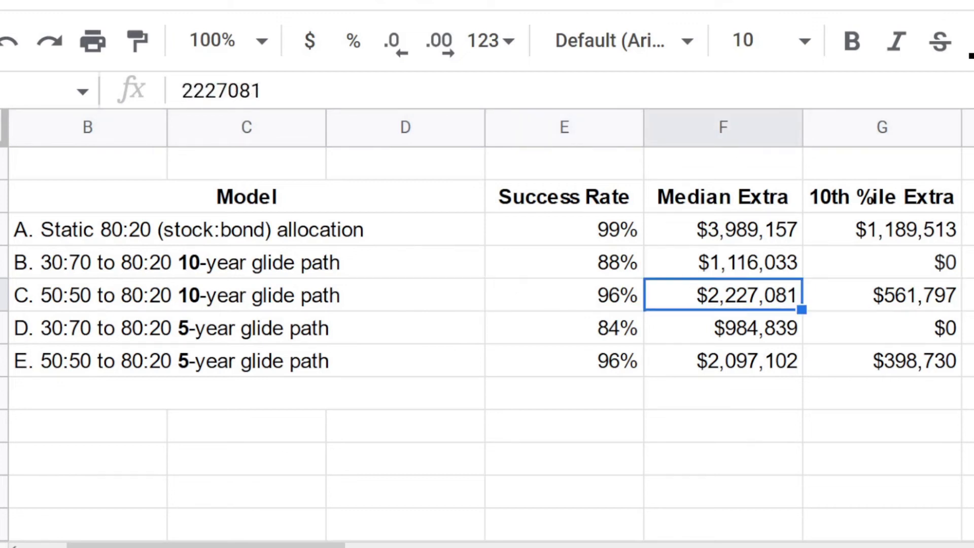
left_click(564, 295)
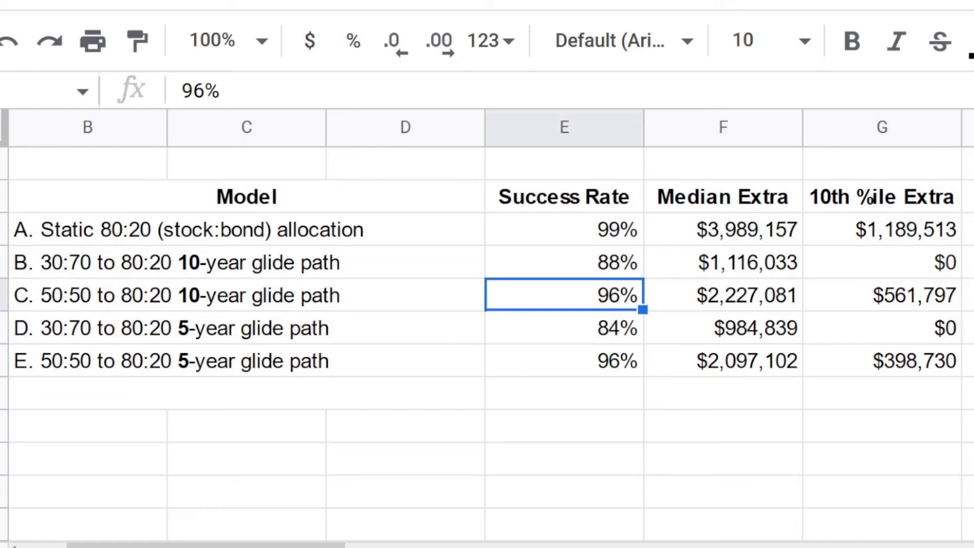
left_click(564, 228)
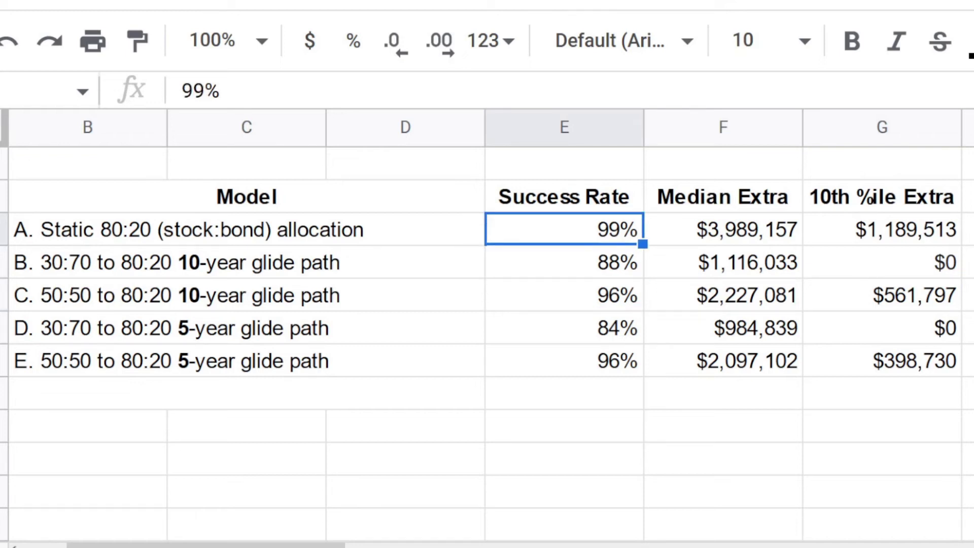
left_click(247, 229)
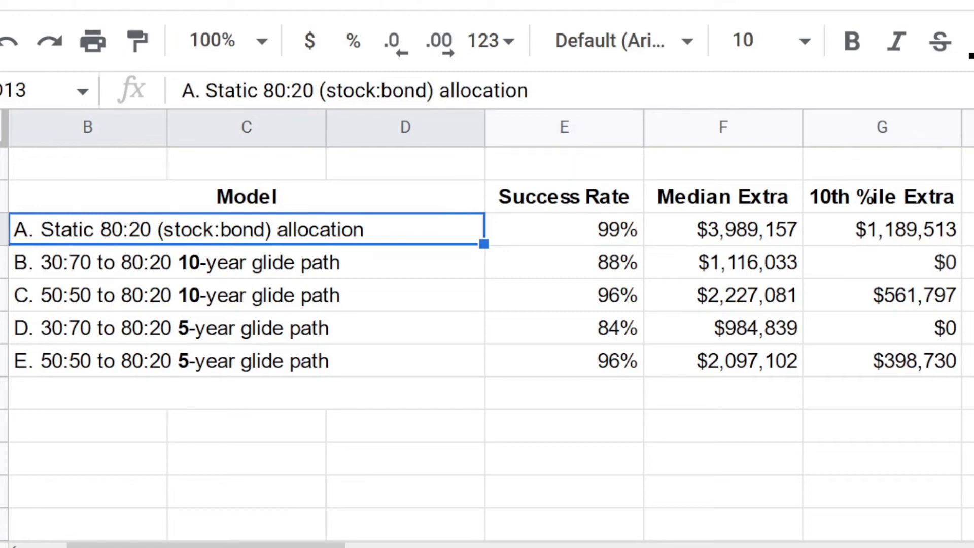
left_click(564, 229)
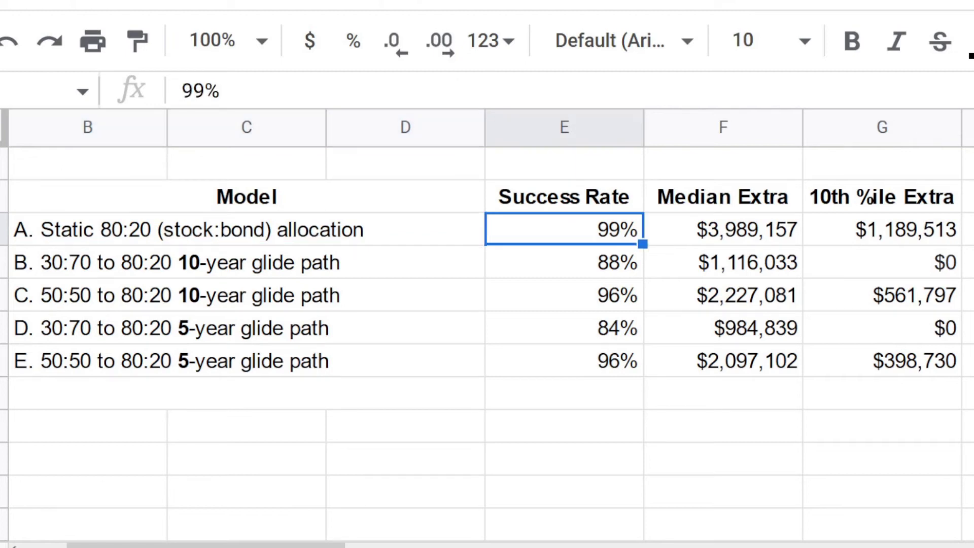
left_click(564, 262)
left_click(564, 295)
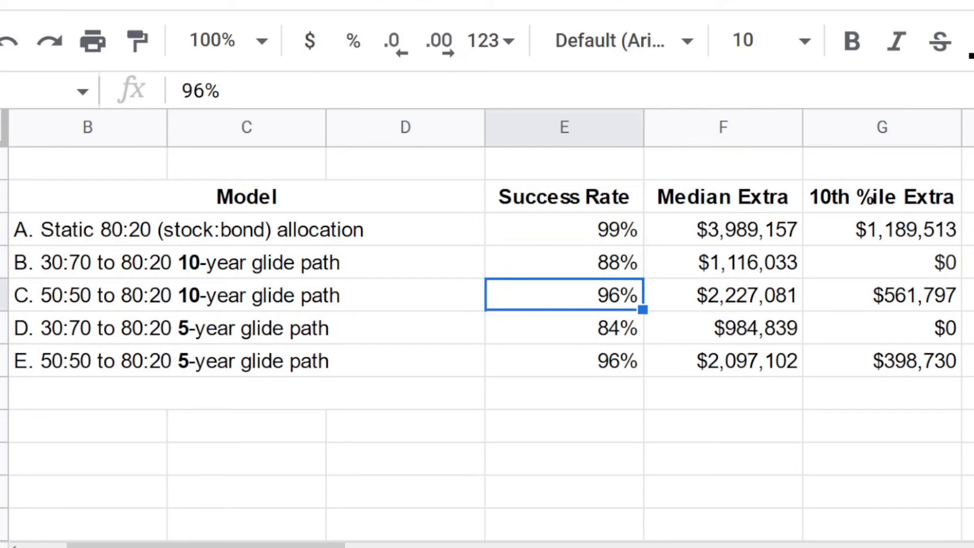
left_click(564, 327)
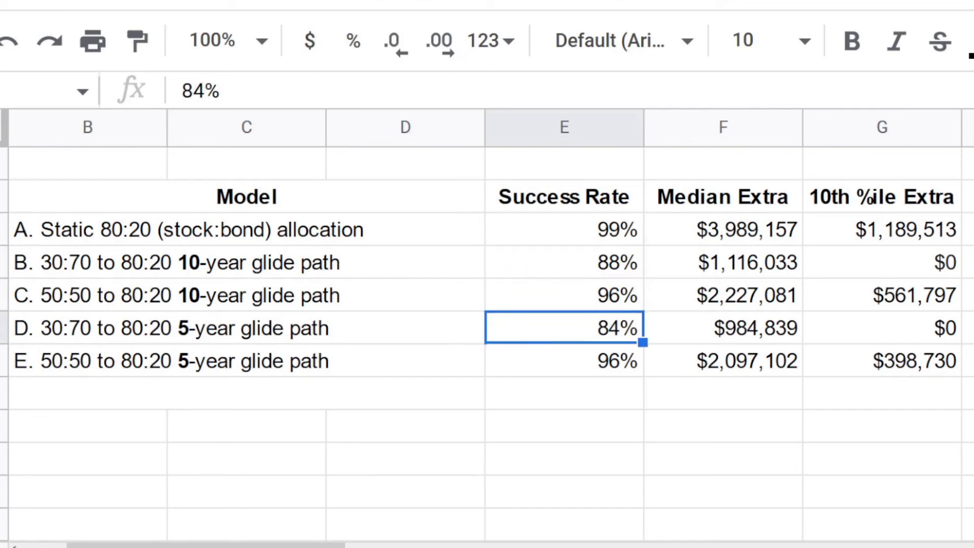
left_click(247, 328)
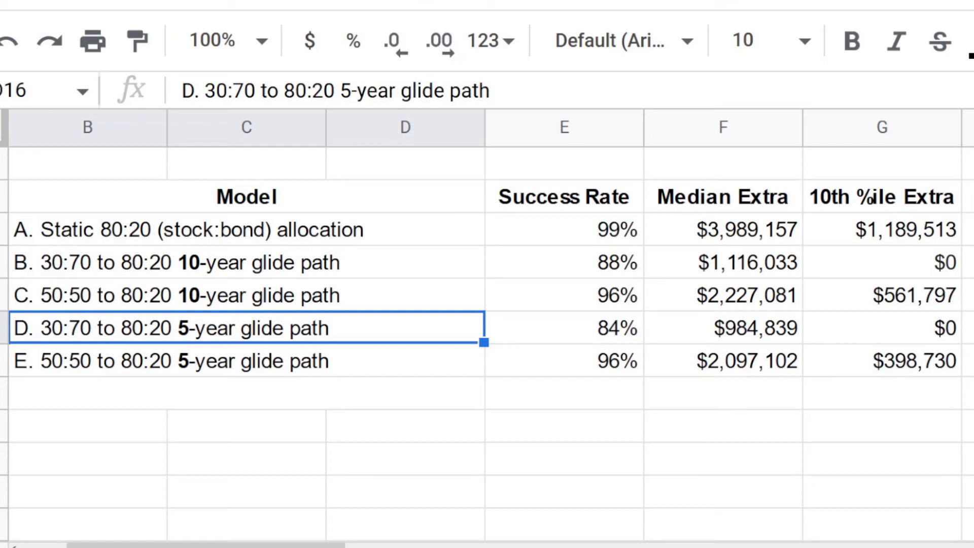
left_click(564, 327)
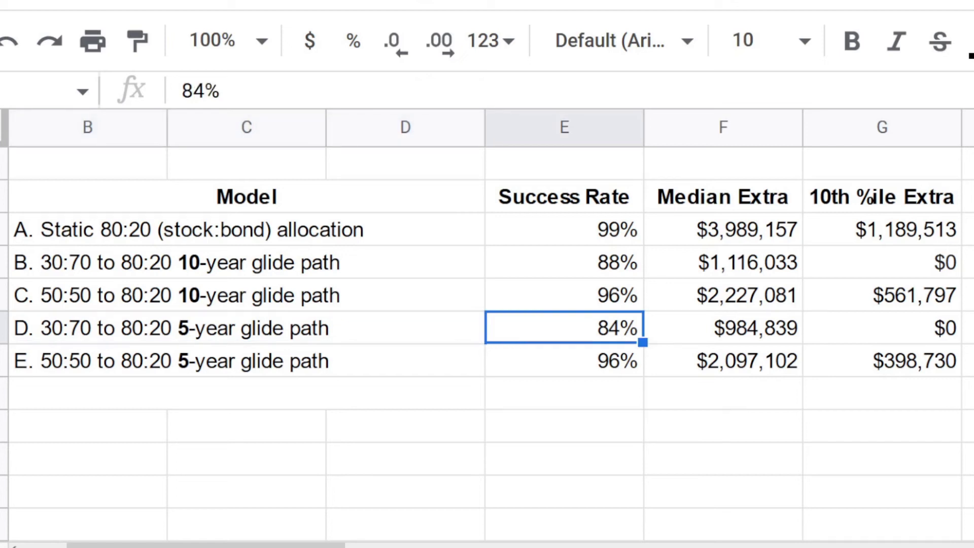
left_click(723, 327)
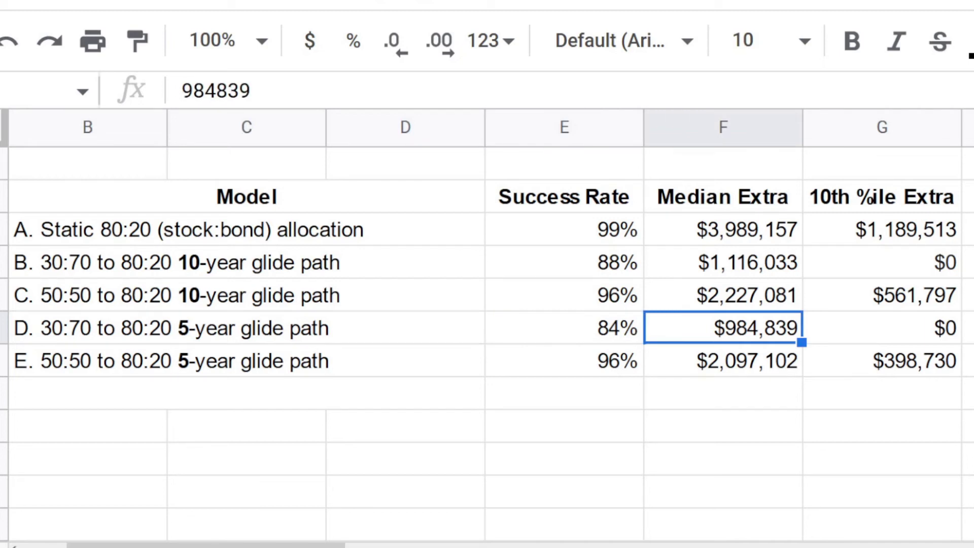
left_click(882, 327)
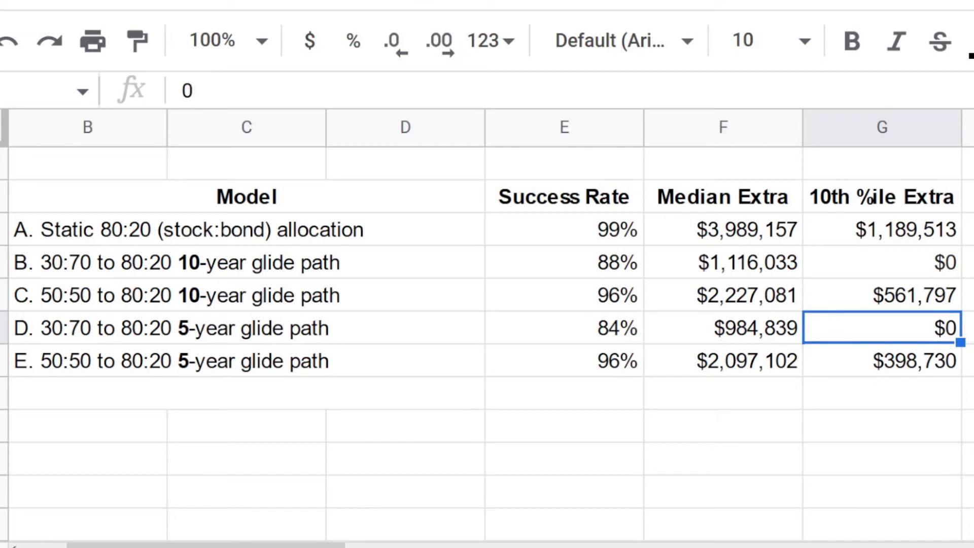
key("Left")
key("Left")
key("Left")
key("Down")
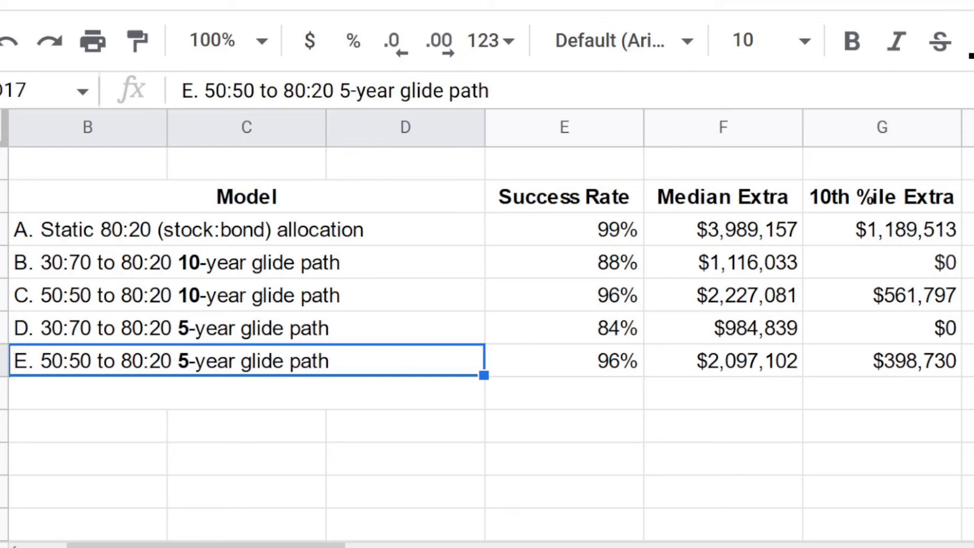
left_click(564, 360)
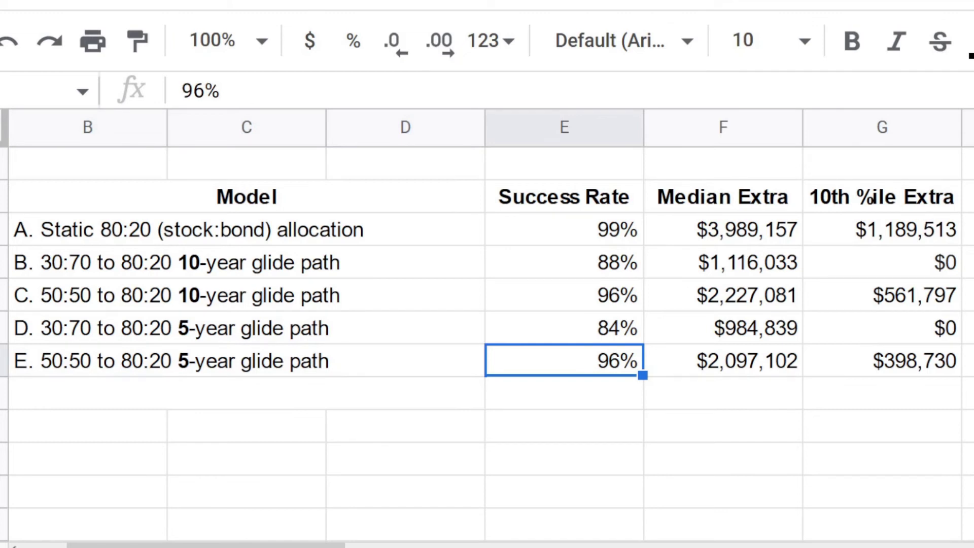
left_click(723, 361)
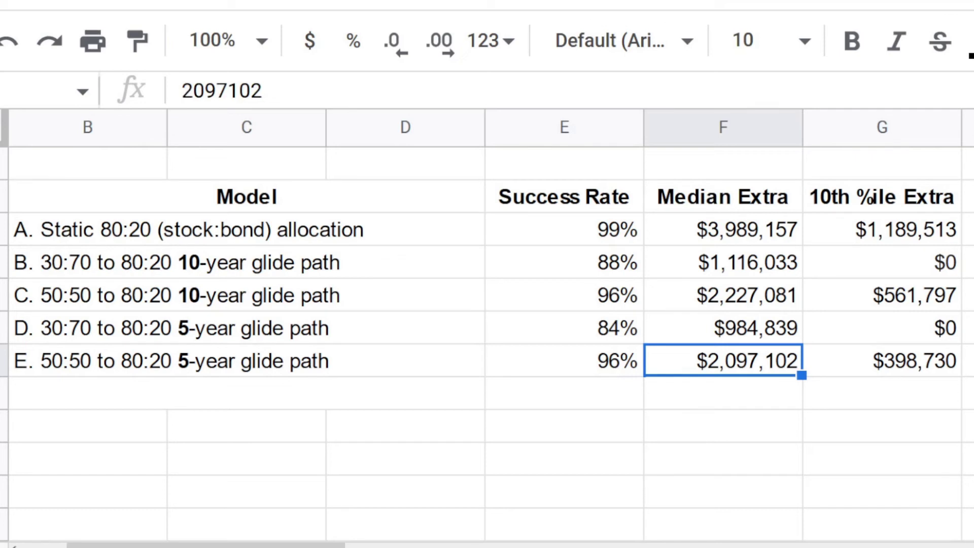
left_click(881, 361)
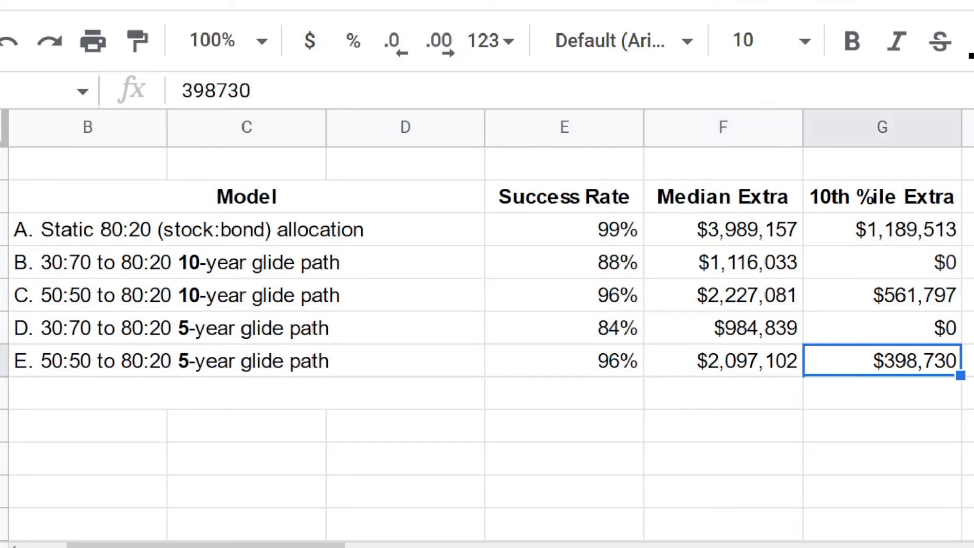
left_click(564, 361)
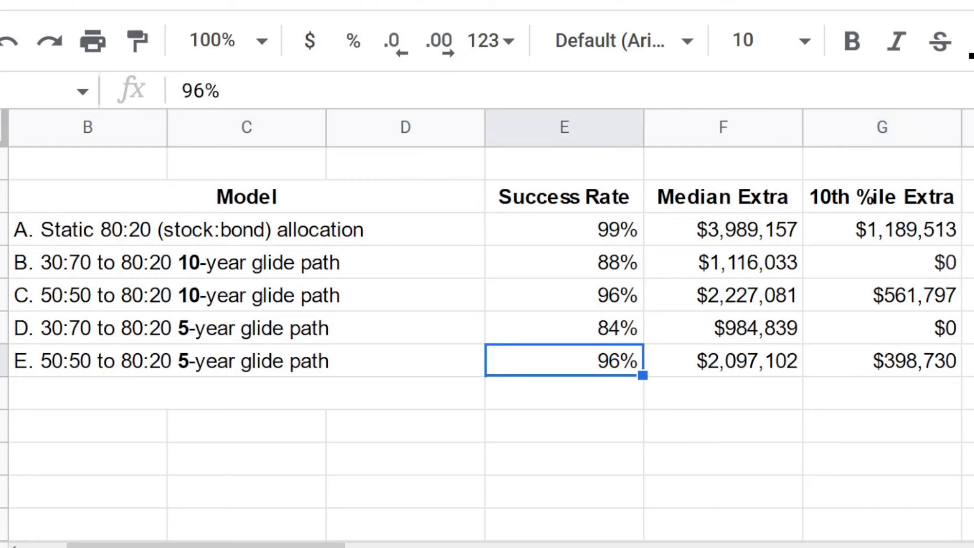
key("Up")
key("Up")
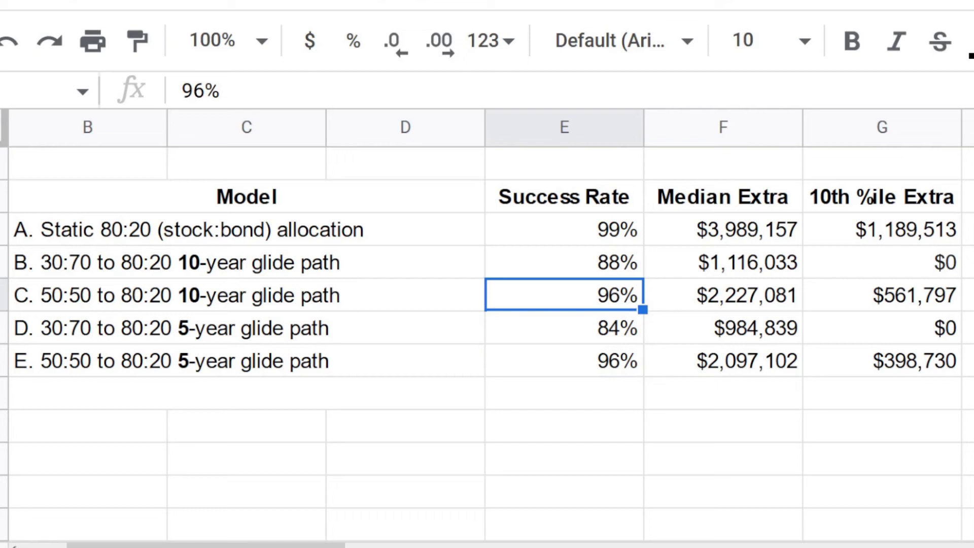
left_click(246, 295)
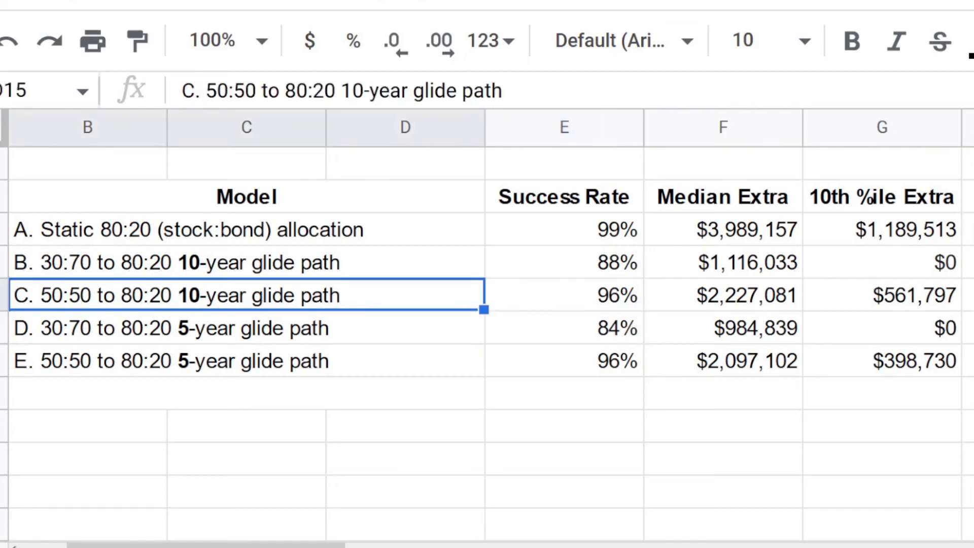
left_click(564, 295)
left_click(247, 295)
left_click(247, 329)
left_click(246, 361)
key("Right")
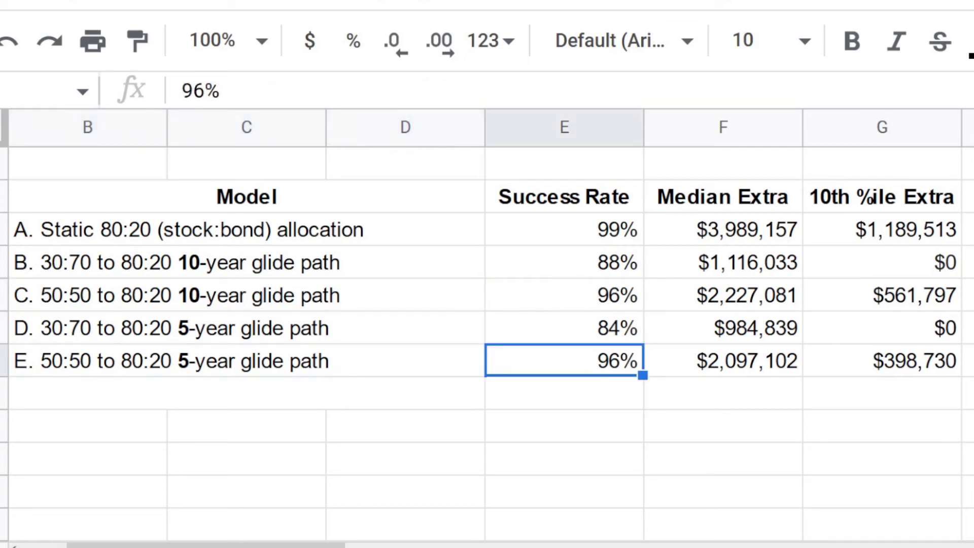
key("Up")
key("Up")
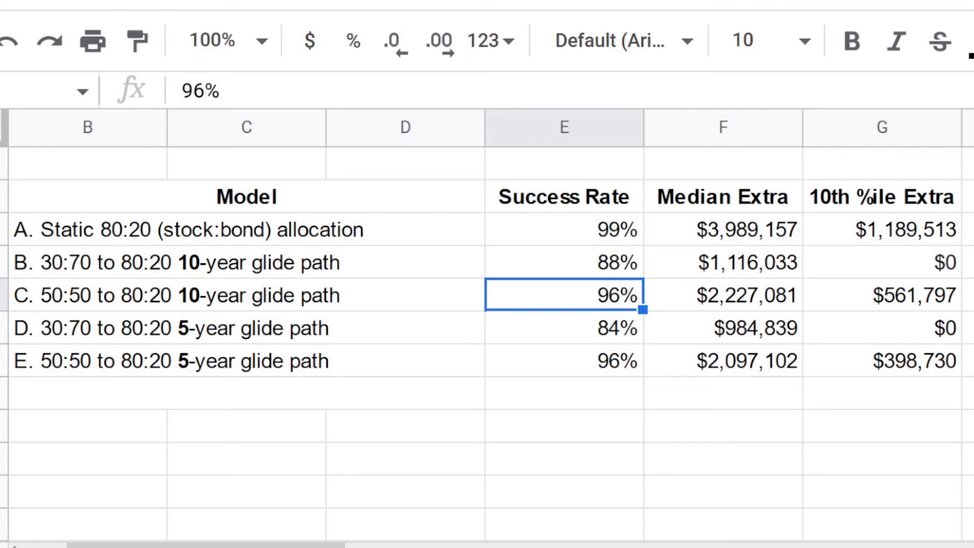
key("Up")
key("Up")
key("Left")
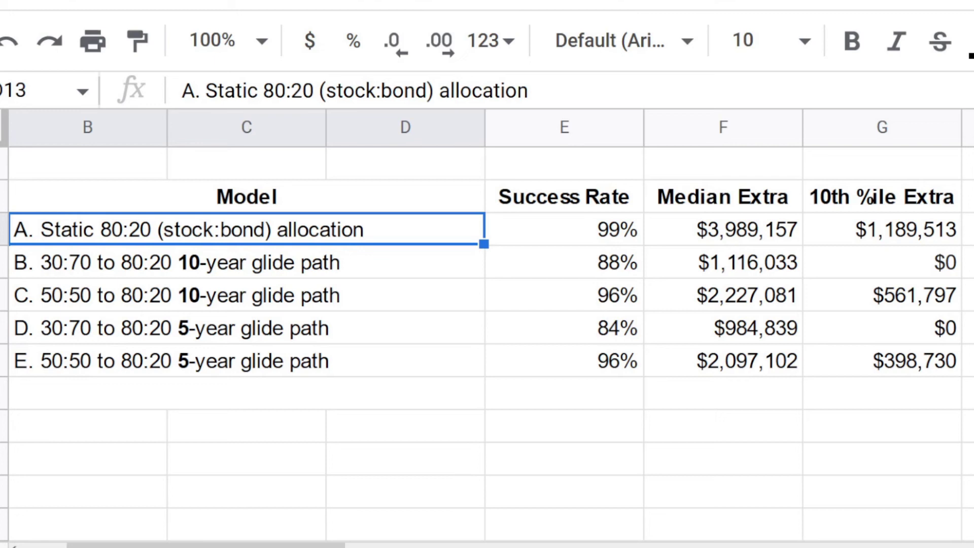
key("Down")
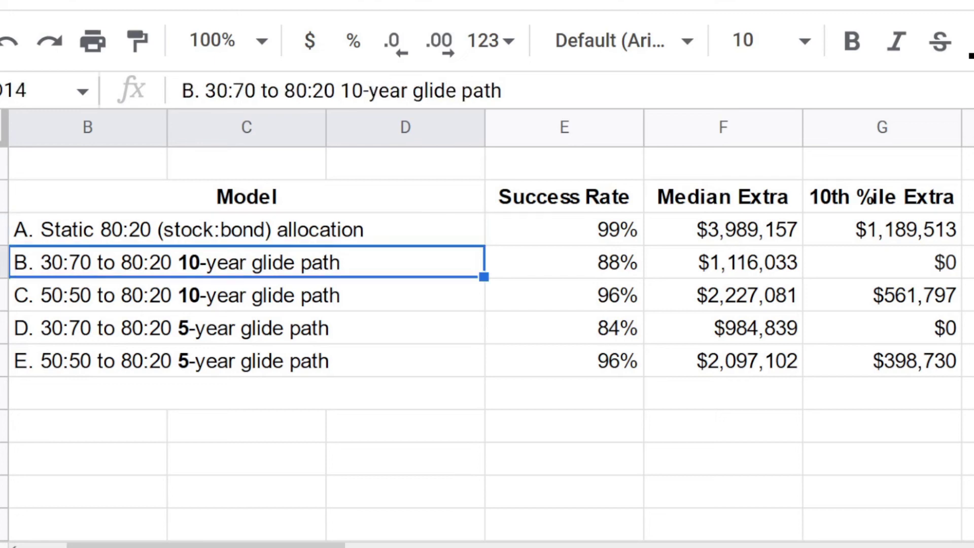
key("Up")
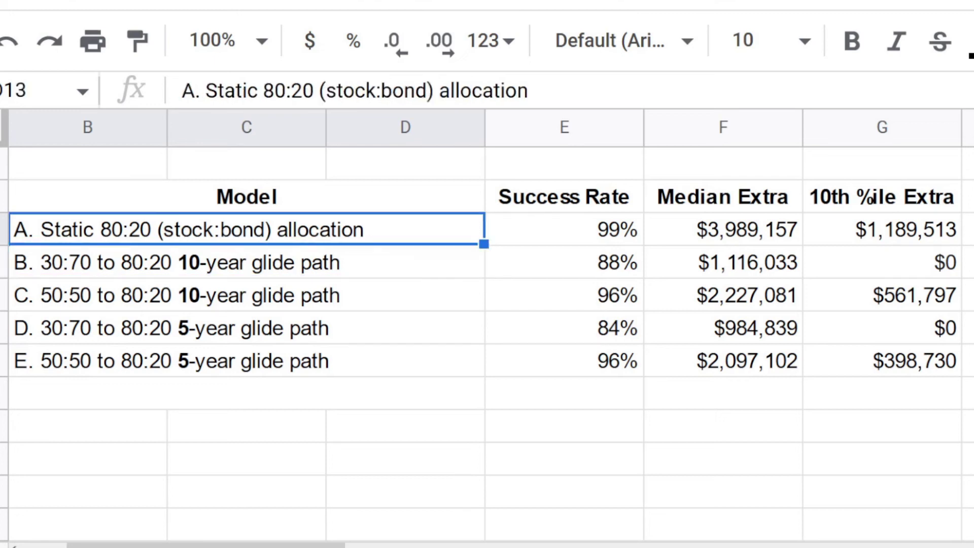